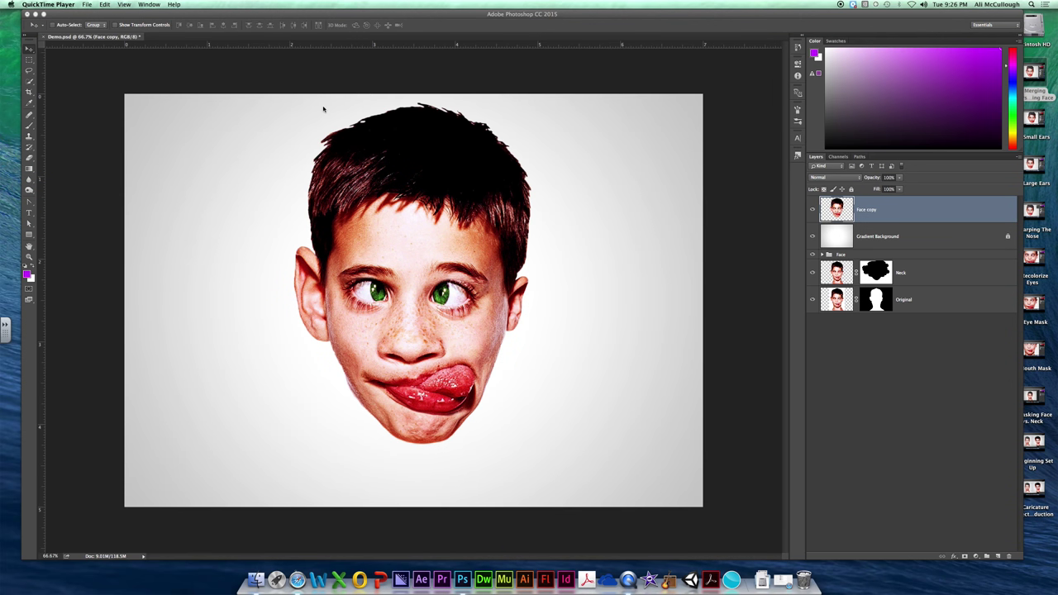
Move the Neck layer up so it sits just below Face copy, above Gradient Background.
{"action": "left_click", "coordinate": [322, 108]}
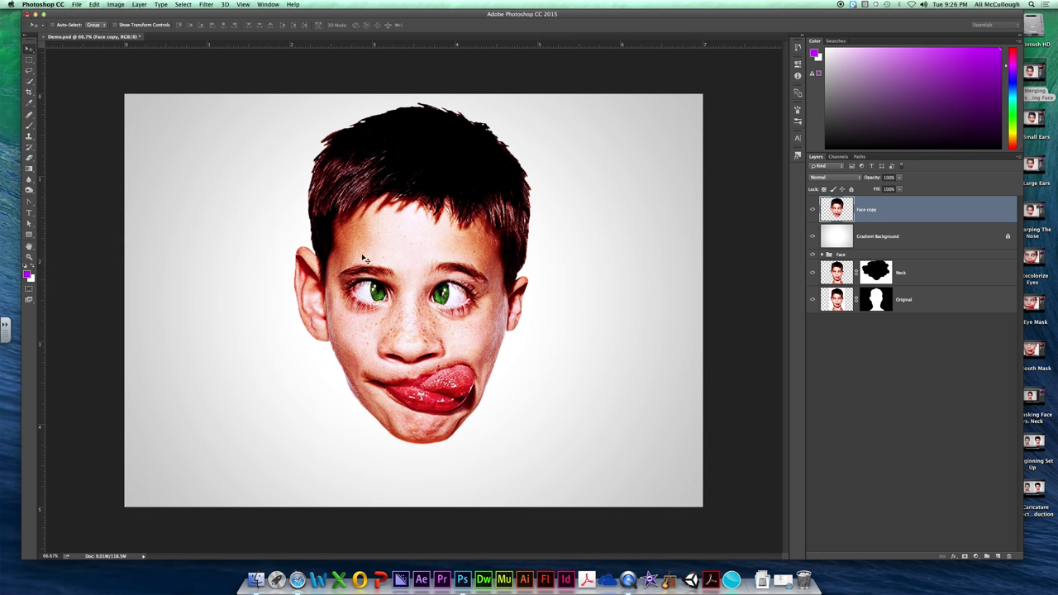
{"action": "left_click", "coordinate": [924, 277]}
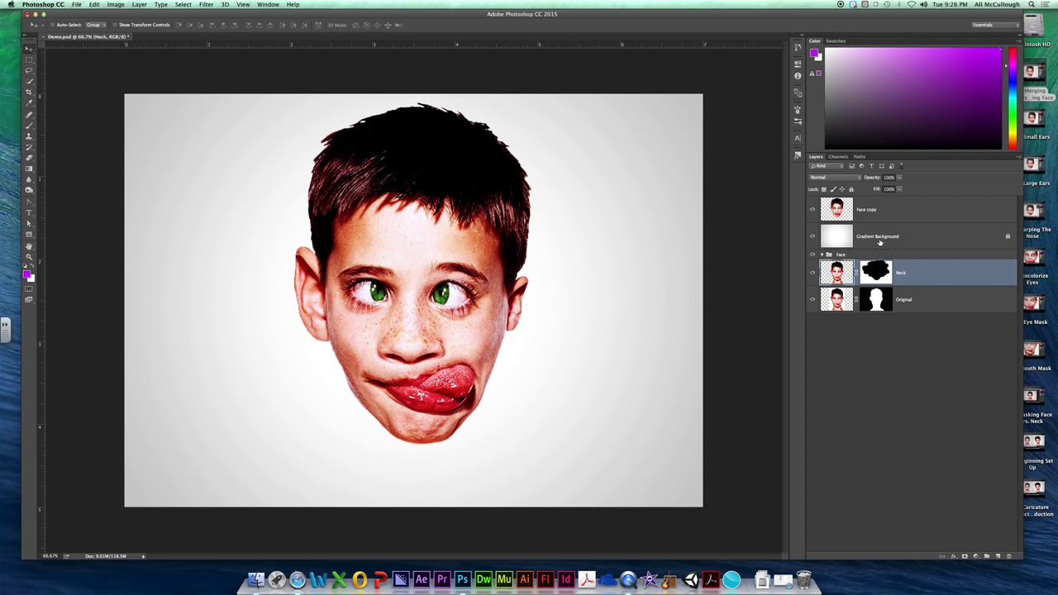
{"action": "left_click_drag", "start_coordinate": [920, 281], "coordinate": [918, 233]}
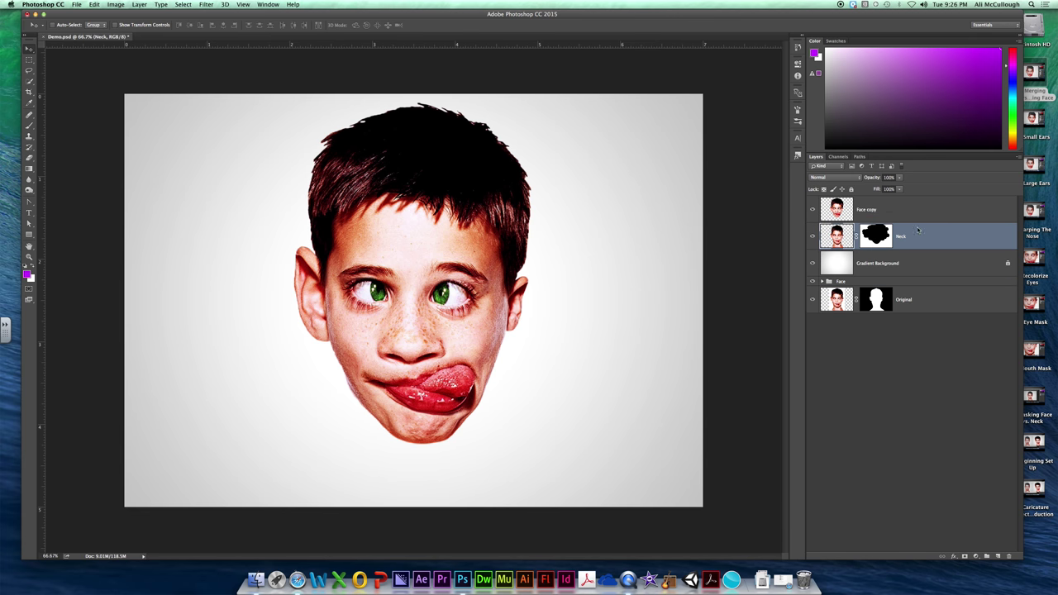
Rename the Face copy layer to 'Face' and widen the Photoshop window on both sides.
{"action": "double_click", "coordinate": [866, 210]}
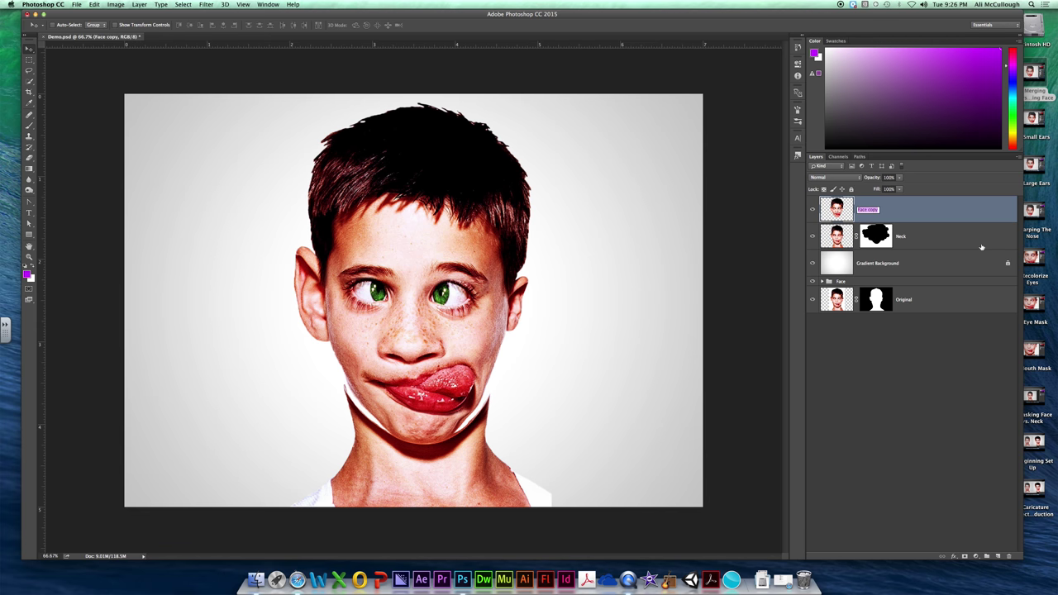
{"action": "type", "text": "Face"}
{"action": "key", "text": "Return"}
{"action": "left_click_drag", "start_coordinate": [1022, 124], "coordinate": [1043, 124]}
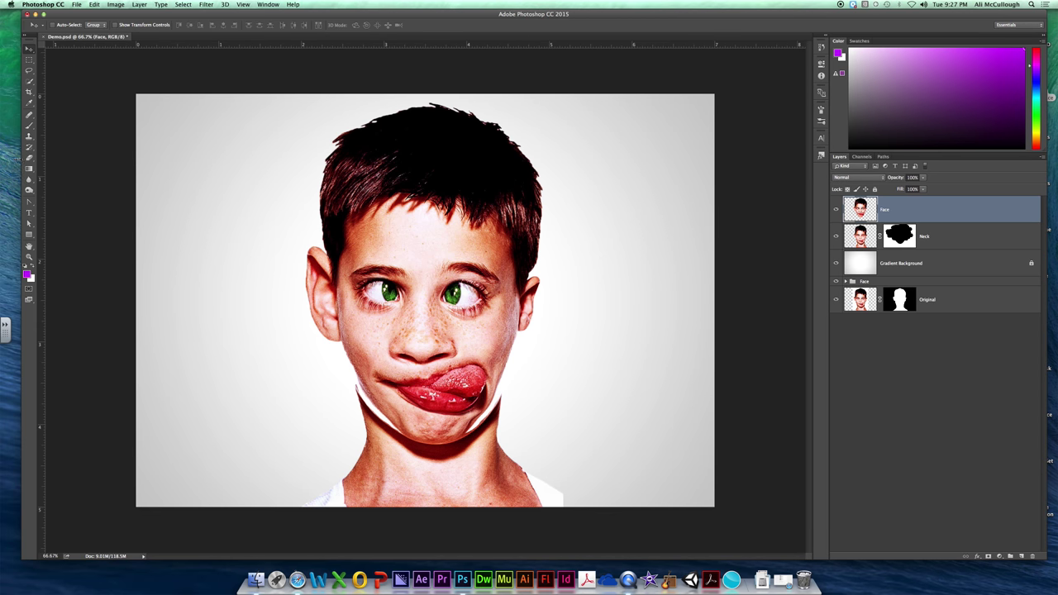
{"action": "left_click_drag", "start_coordinate": [23, 157], "coordinate": [4, 157]}
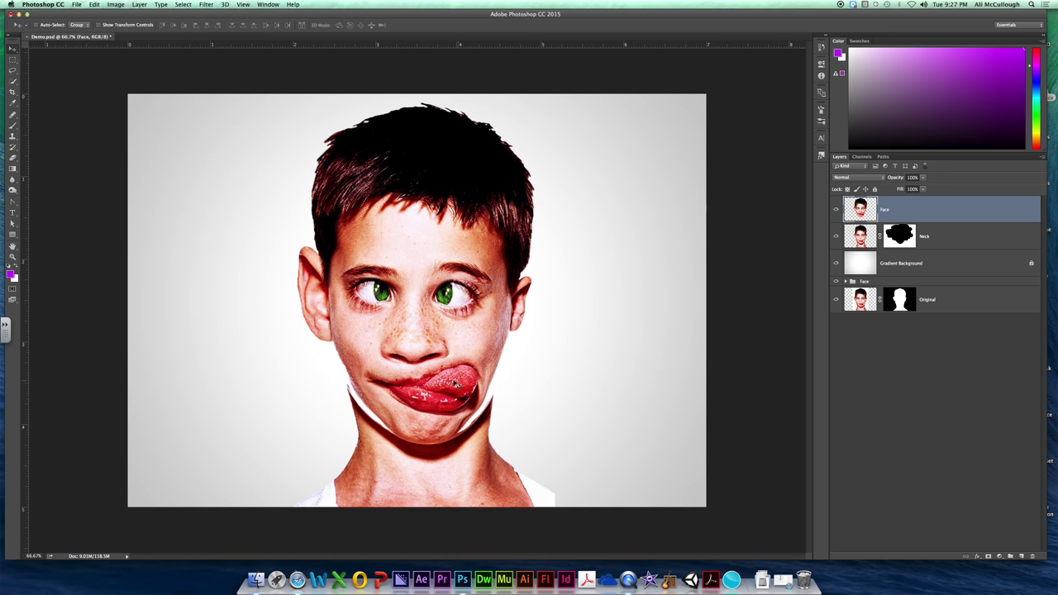
Apply the Neck layer's mask permanently, then hide and reshow Face to check the neck.
{"action": "left_click", "coordinate": [899, 236]}
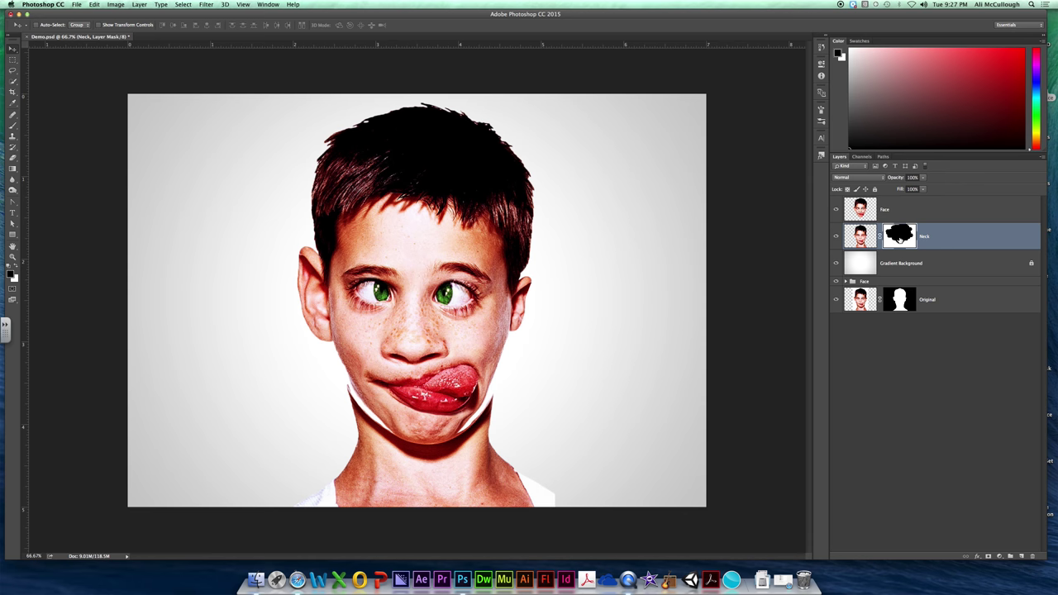
{"action": "right_click", "coordinate": [900, 237]}
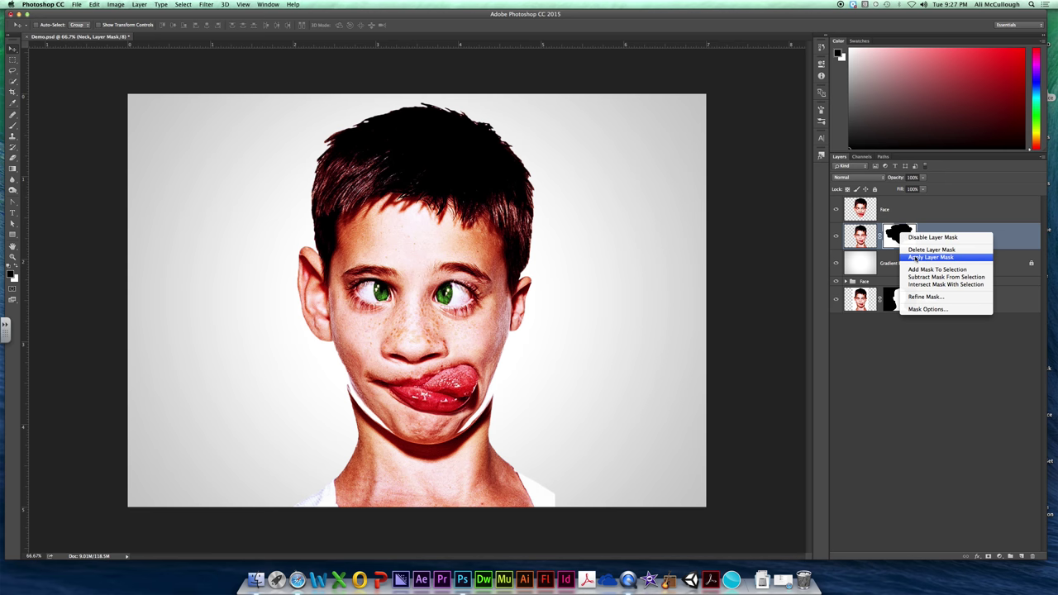
{"action": "left_click", "coordinate": [916, 258]}
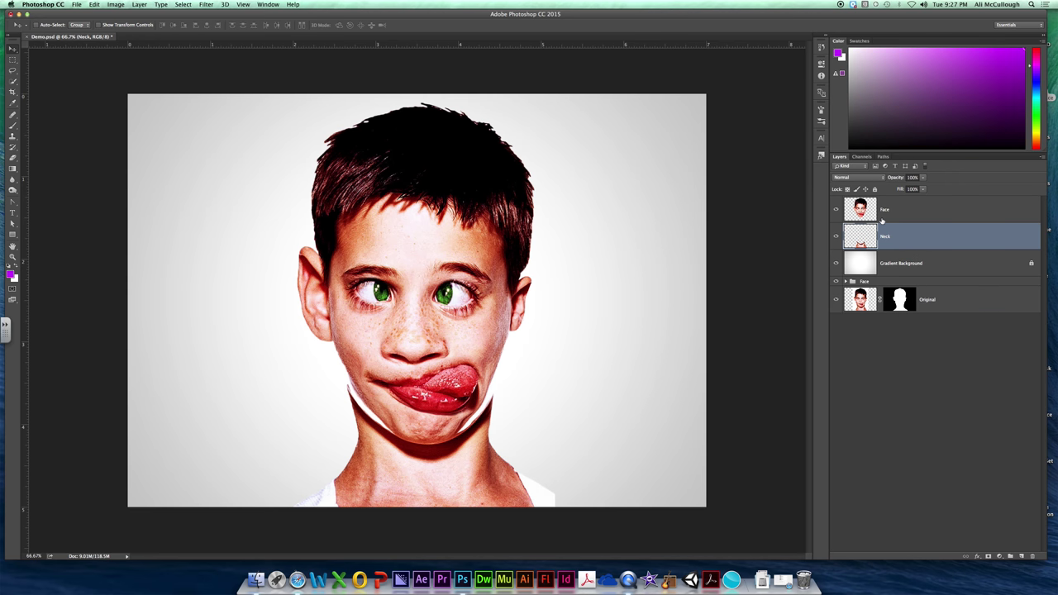
{"action": "left_click", "coordinate": [837, 211]}
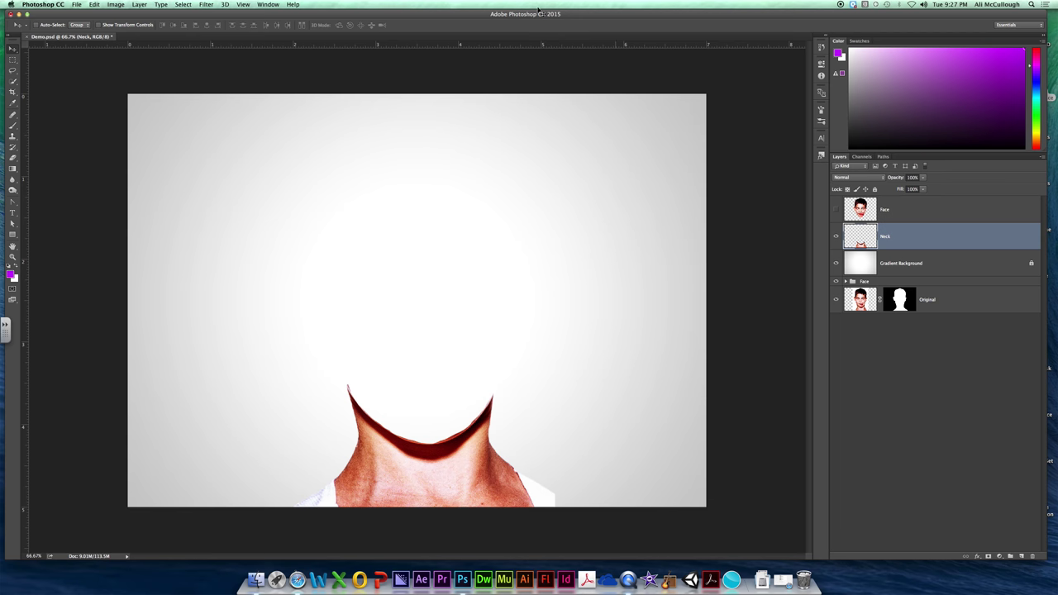
{"action": "left_click", "coordinate": [835, 209]}
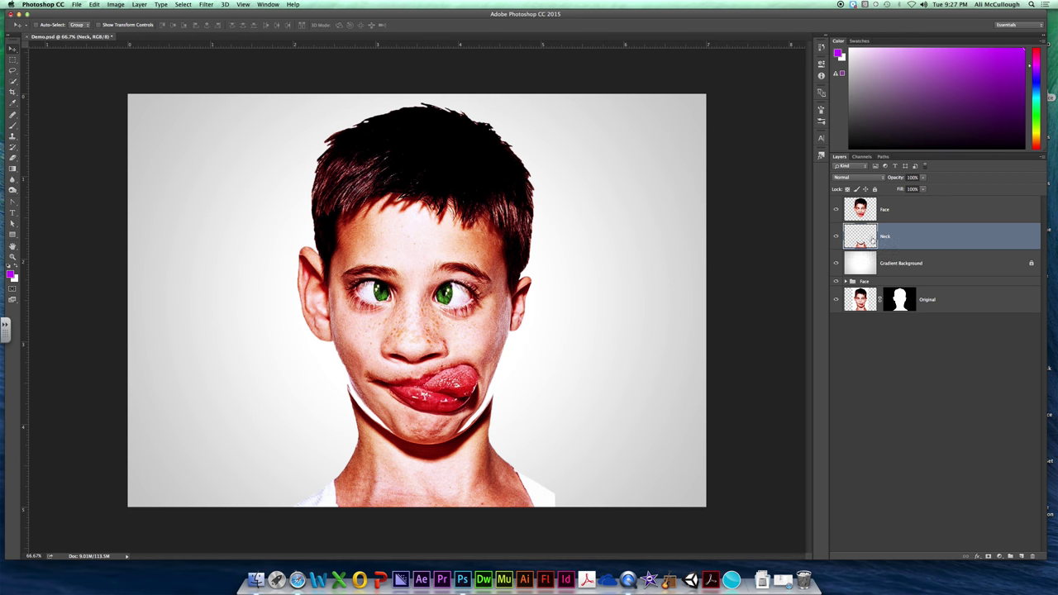
Warp the Neck layer so both top sides rise up toward the cheeks, and commit.
{"action": "left_click", "coordinate": [95, 4]}
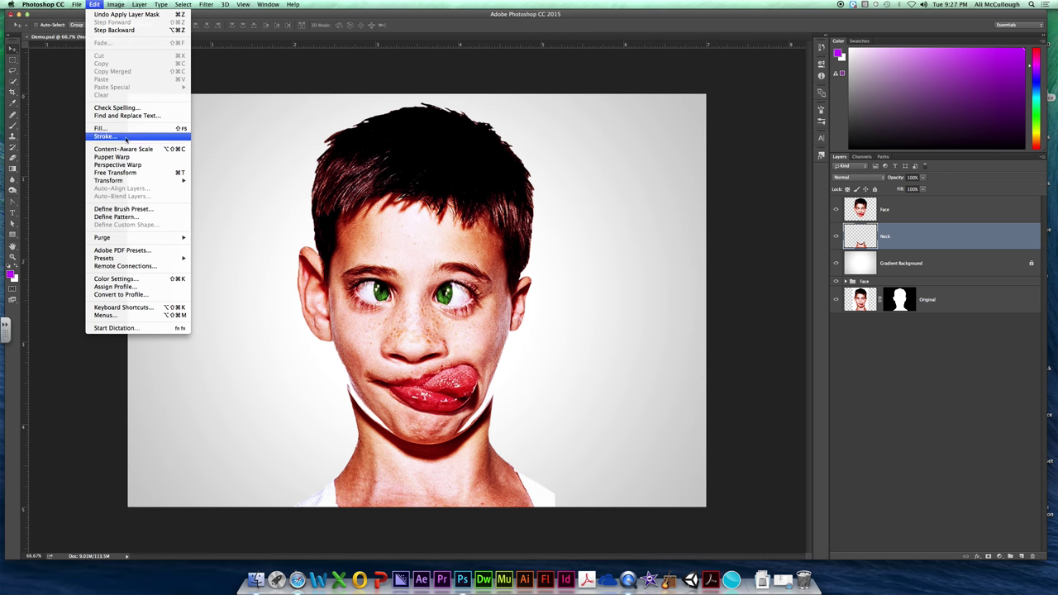
{"action": "mouse_move", "coordinate": [165, 180]}
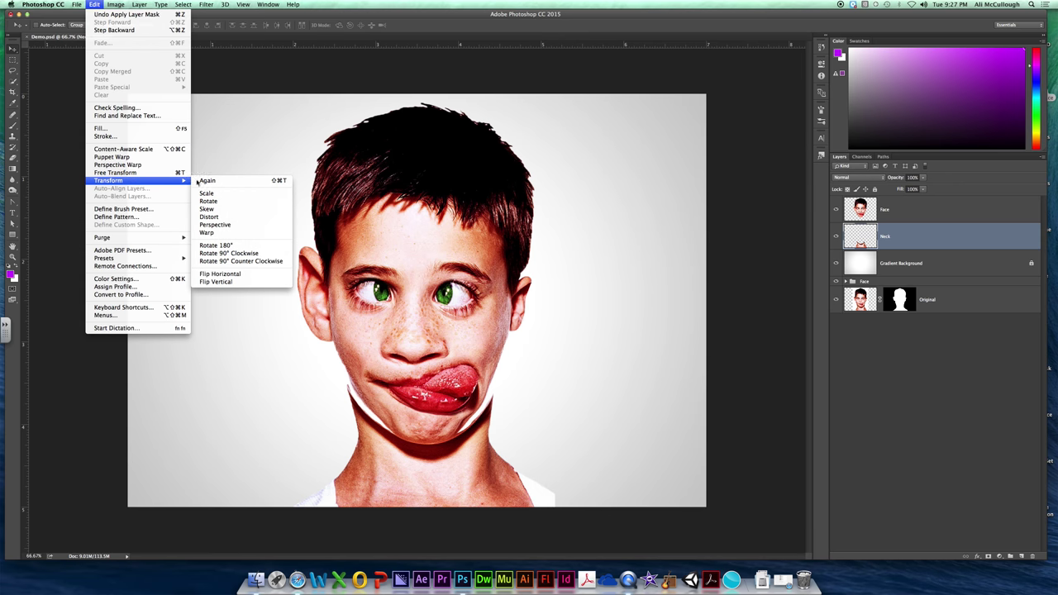
{"action": "left_click", "coordinate": [205, 233]}
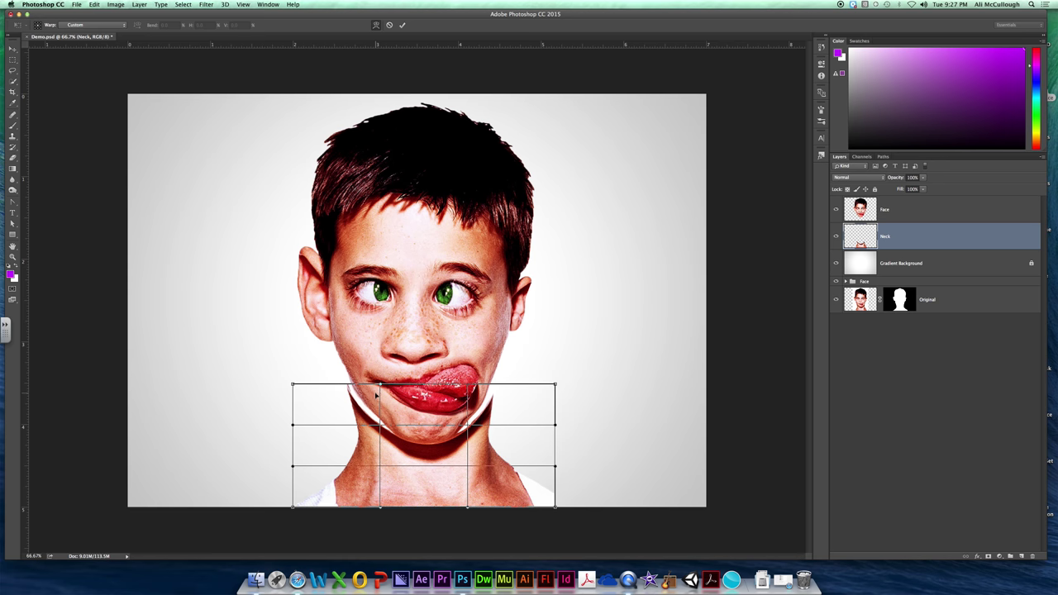
{"action": "left_click_drag", "start_coordinate": [381, 385], "coordinate": [370, 289]}
{"action": "left_click_drag", "start_coordinate": [468, 386], "coordinate": [471, 277]}
{"action": "left_click_drag", "start_coordinate": [370, 288], "coordinate": [371, 262]}
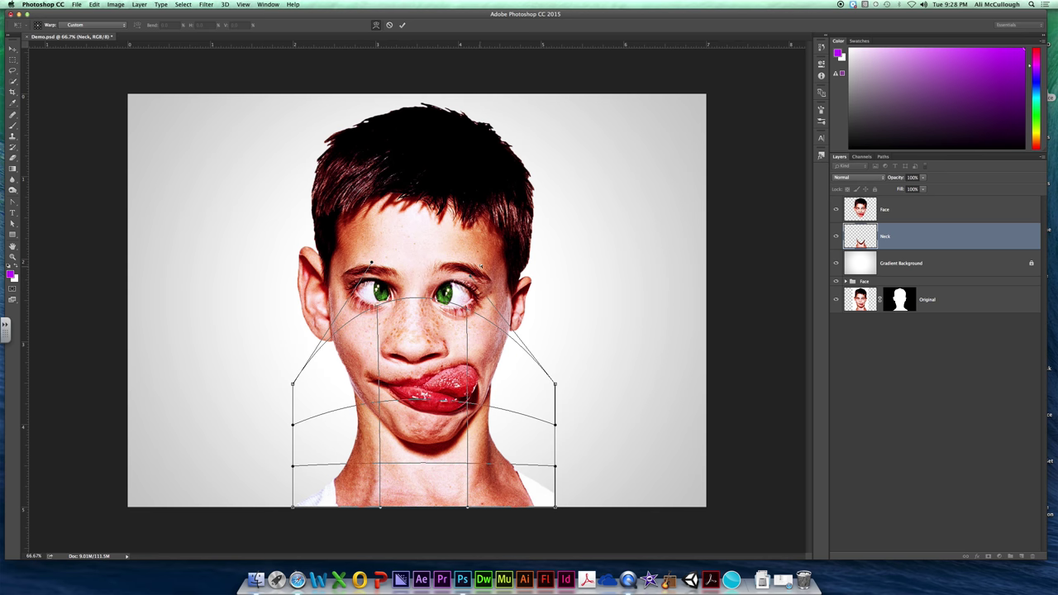
{"action": "left_click_drag", "start_coordinate": [470, 278], "coordinate": [469, 260]}
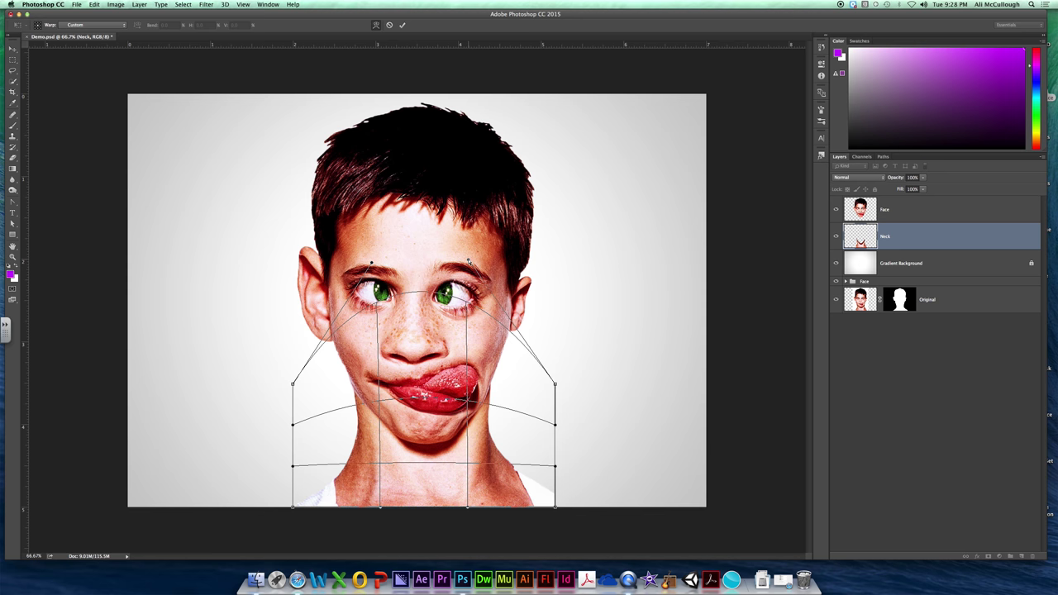
{"action": "key", "text": "Return"}
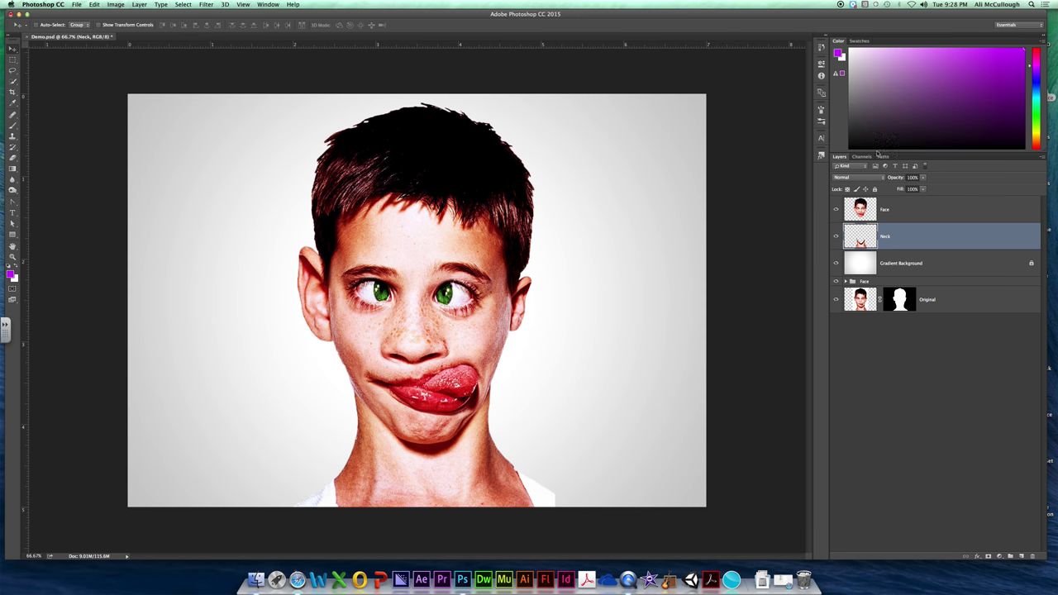
Toggle the Face layer's visibility repeatedly to inspect the warped neck, leaving Face hidden.
{"action": "left_click", "coordinate": [834, 210]}
{"action": "left_click", "coordinate": [835, 210]}
{"action": "left_click", "coordinate": [835, 210]}
{"action": "left_click", "coordinate": [836, 210]}
{"action": "left_click", "coordinate": [835, 210]}
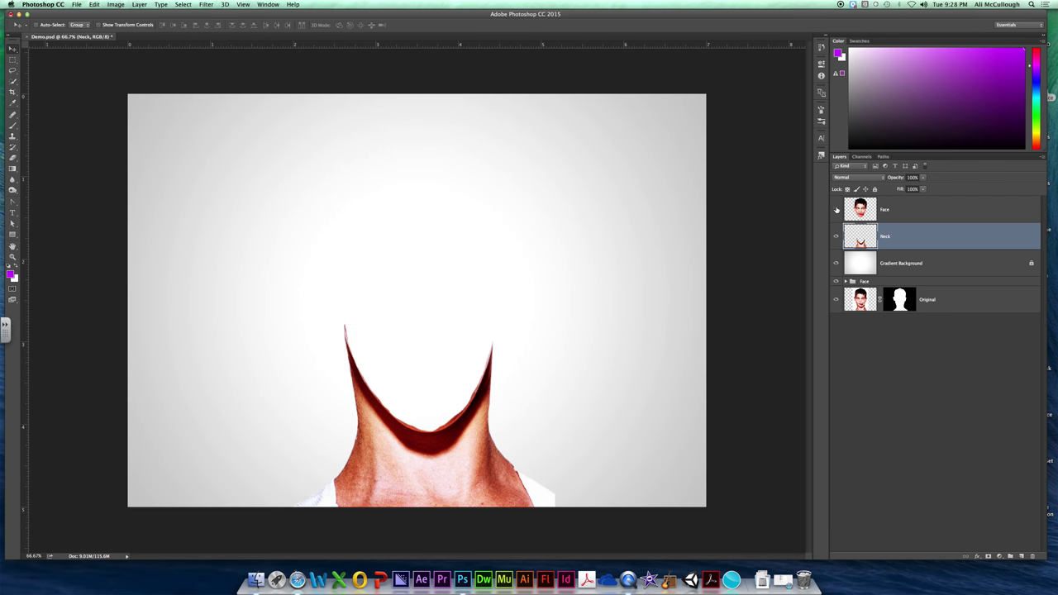
{"action": "left_click", "coordinate": [835, 209]}
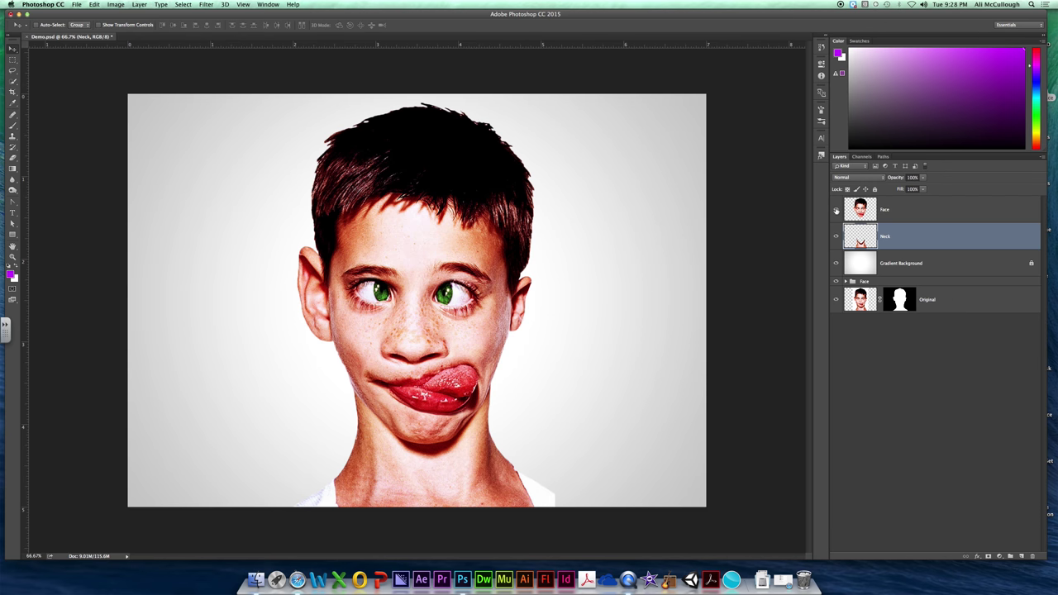
{"action": "left_click", "coordinate": [836, 210]}
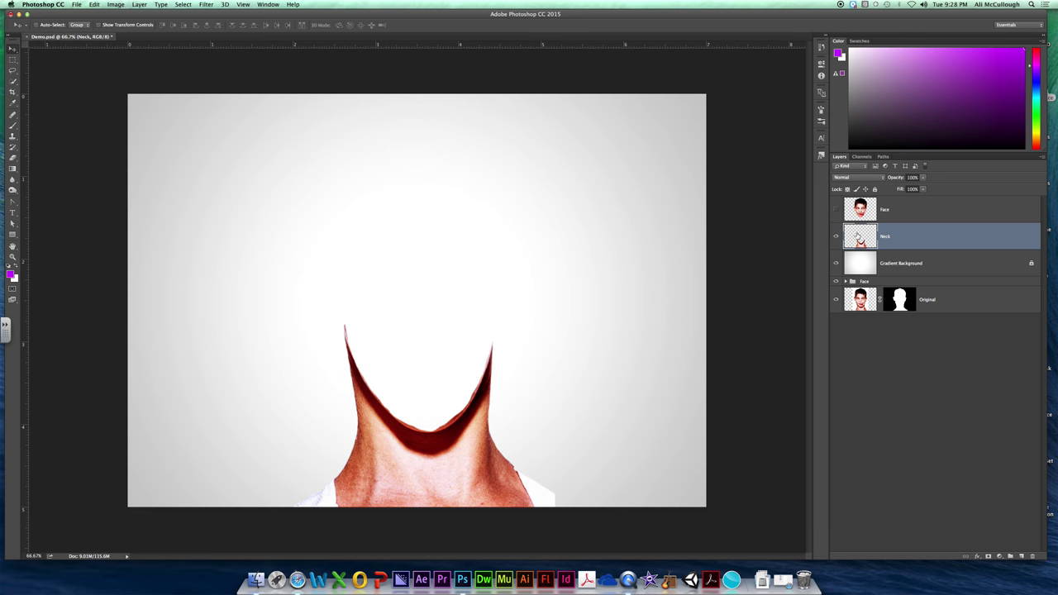
Apply a second, gentler warp to the neck, undoing the upward bow, then show Face again.
{"action": "left_click", "coordinate": [94, 4]}
{"action": "mouse_move", "coordinate": [166, 180]}
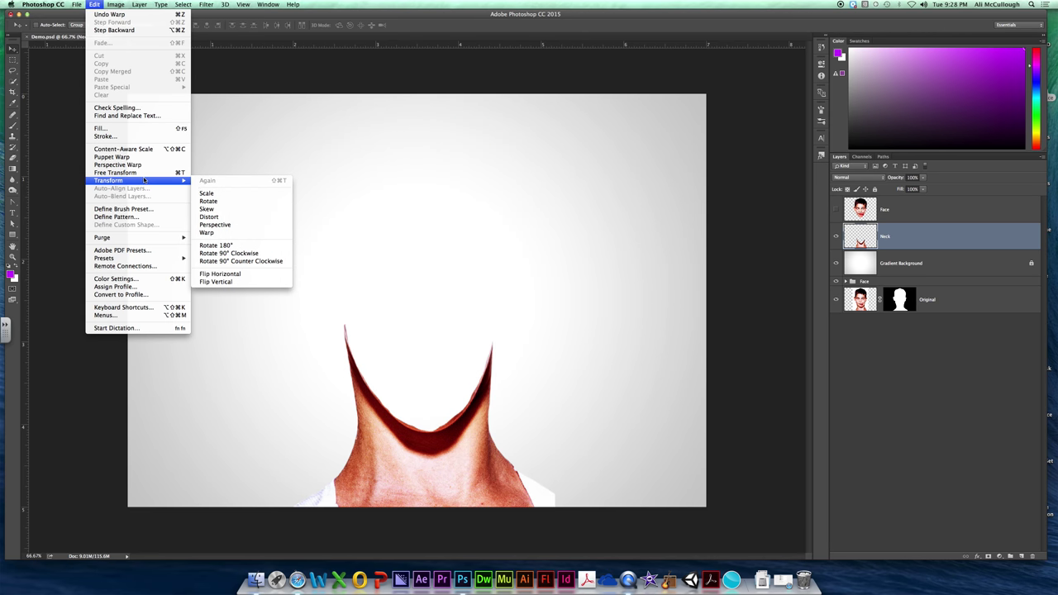
{"action": "left_click", "coordinate": [205, 232]}
{"action": "left_click_drag", "start_coordinate": [413, 426], "coordinate": [413, 290]}
{"action": "key", "text": "super+z"}
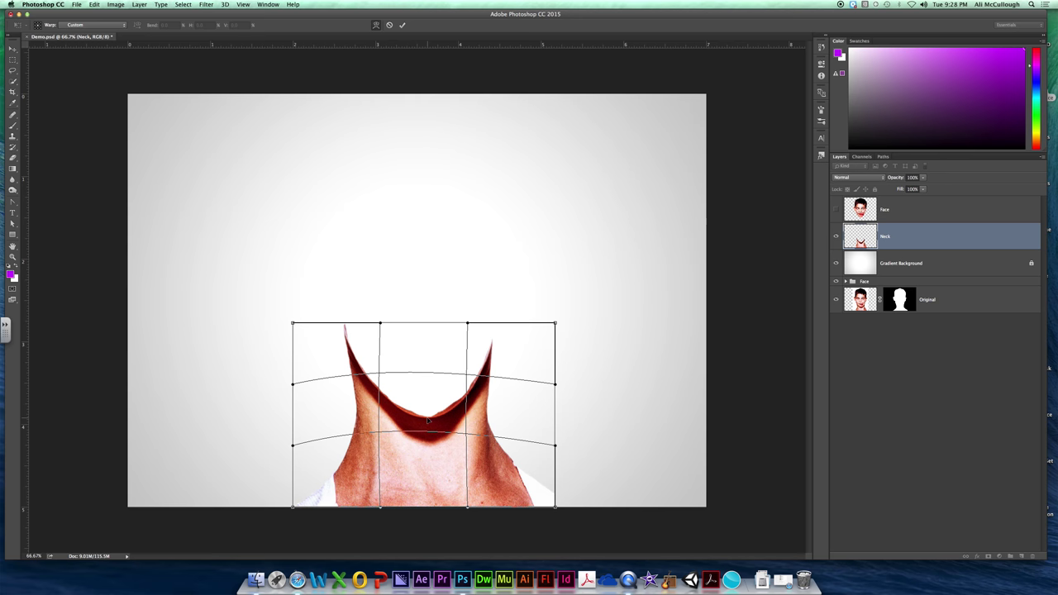
{"action": "key", "text": "Return"}
{"action": "left_click", "coordinate": [835, 209]}
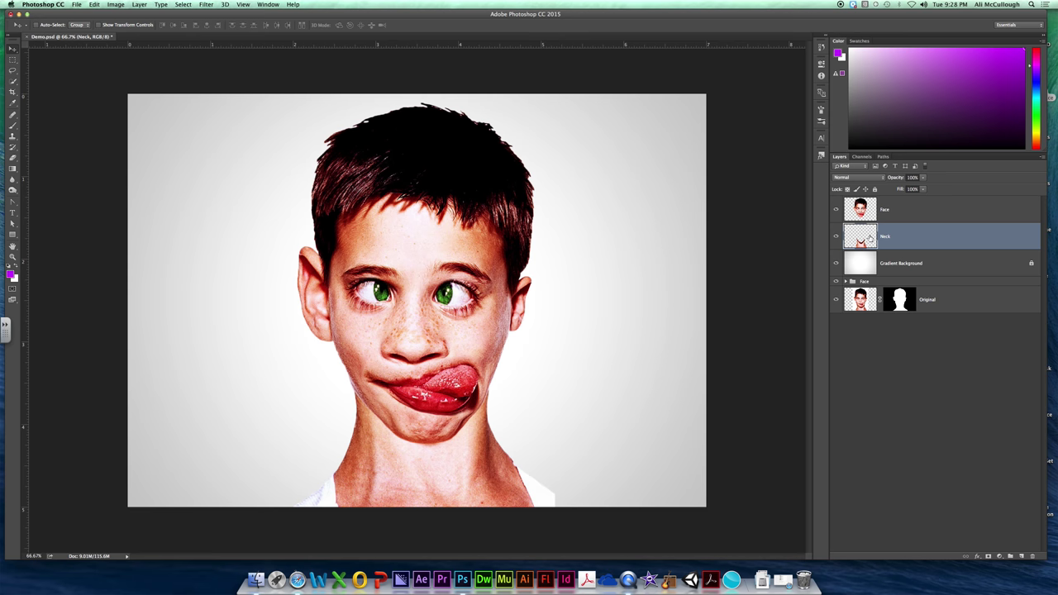
Slim the neck in Liquify with a size-400 Forward Warp brush, pushing both sides inward.
{"action": "left_click", "coordinate": [205, 4]}
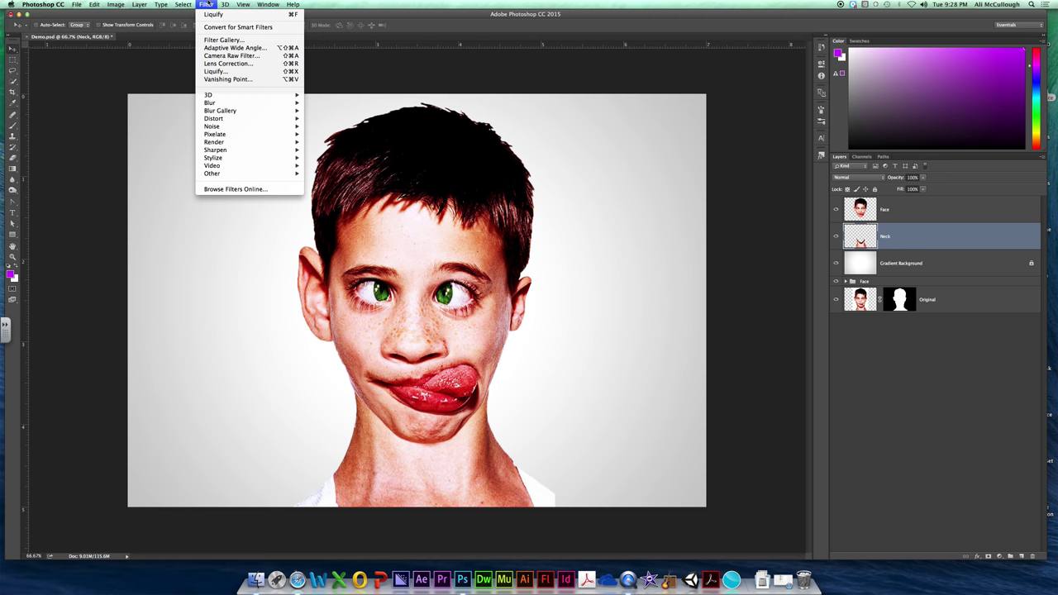
{"action": "left_click", "coordinate": [216, 72]}
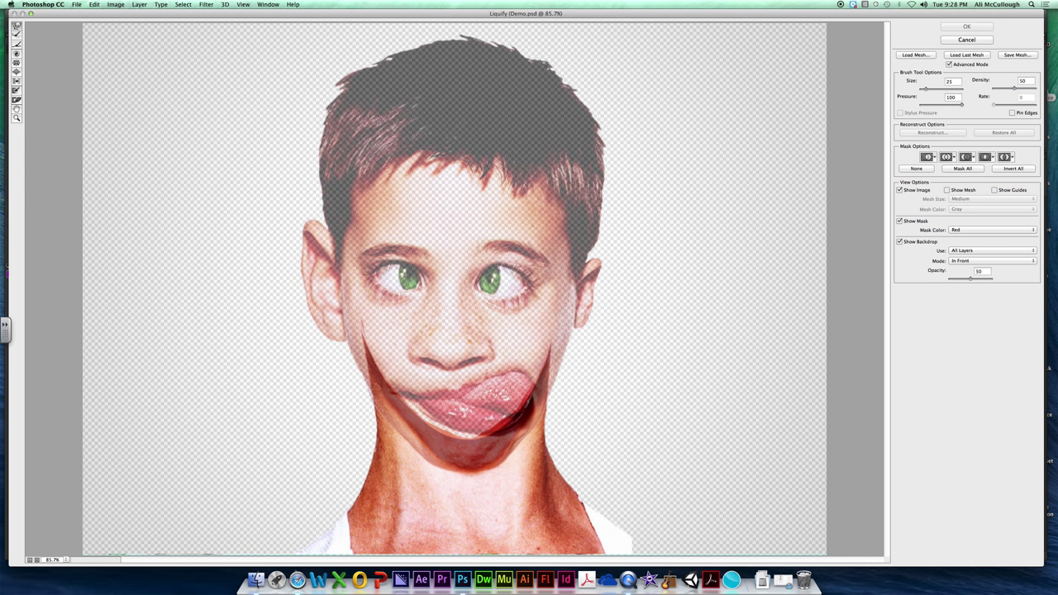
{"action": "key", "text": "bracketright"}
{"action": "key", "text": "bracketright"}
{"action": "key", "text": "bracketright"}
{"action": "key", "text": "bracketright"}
{"action": "key", "text": "bracketright"}
{"action": "key", "text": "bracketright"}
{"action": "key", "text": "bracketright"}
{"action": "key", "text": "bracketright"}
{"action": "key", "text": "bracketright"}
{"action": "key", "text": "bracketright"}
{"action": "mouse_move", "coordinate": [345, 479]}
{"action": "left_mouse_down"}
{"action": "mouse_move", "coordinate": [357, 354]}
{"action": "mouse_move", "coordinate": [358, 426]}
{"action": "mouse_move", "coordinate": [342, 455]}
{"action": "left_mouse_up"}
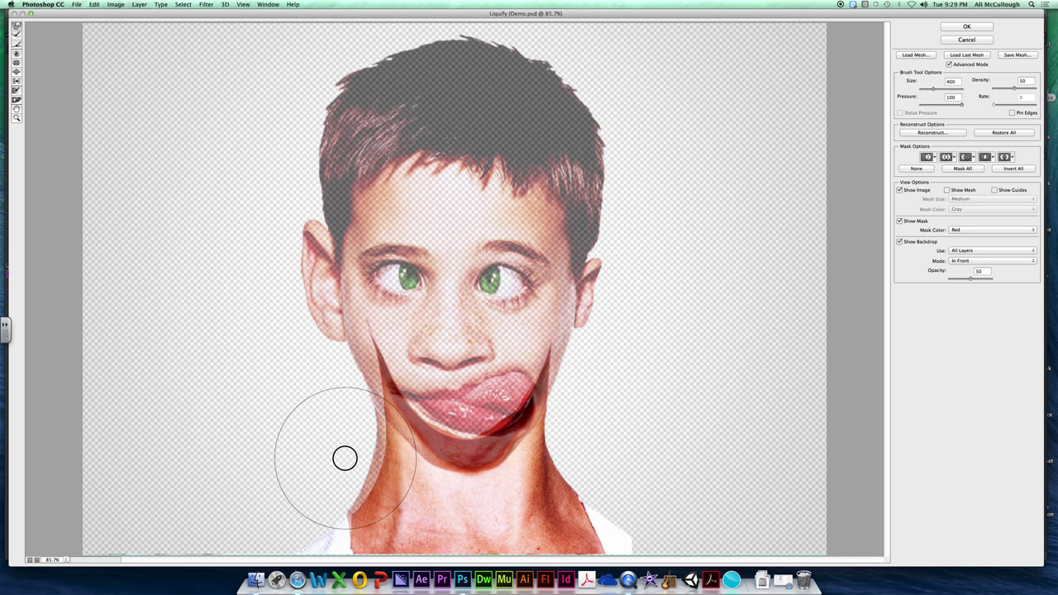
{"action": "mouse_move", "coordinate": [556, 390]}
{"action": "left_mouse_down"}
{"action": "mouse_move", "coordinate": [542, 352]}
{"action": "mouse_move", "coordinate": [567, 400]}
{"action": "mouse_move", "coordinate": [558, 429]}
{"action": "mouse_move", "coordinate": [571, 467]}
{"action": "mouse_move", "coordinate": [567, 456]}
{"action": "mouse_move", "coordinate": [495, 463]}
{"action": "mouse_move", "coordinate": [411, 449]}
{"action": "left_mouse_up"}
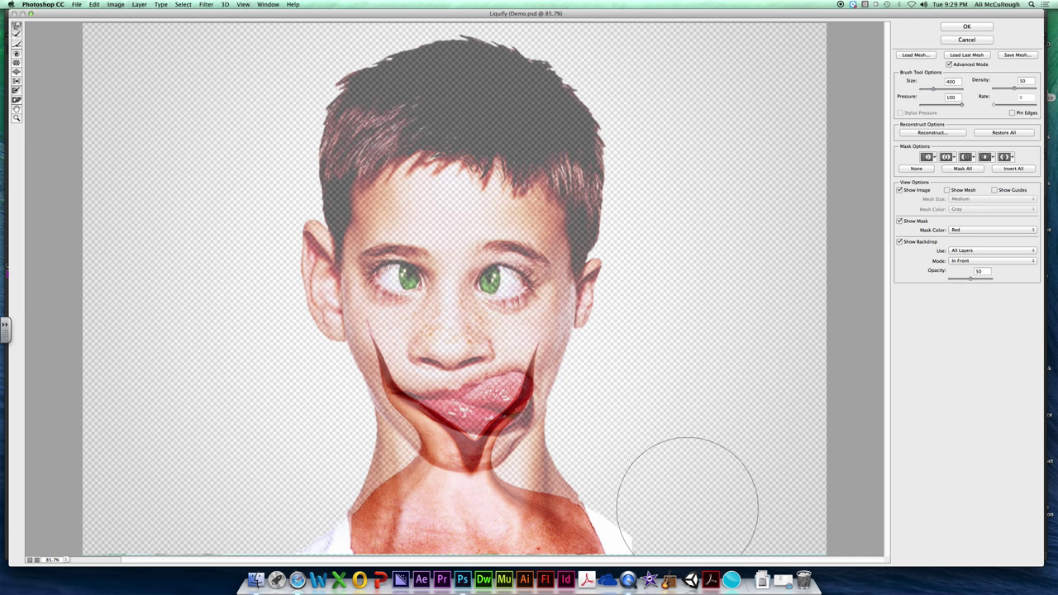
{"action": "key", "text": "alt+space"}
{"action": "key", "text": "ctrl+alt+z"}
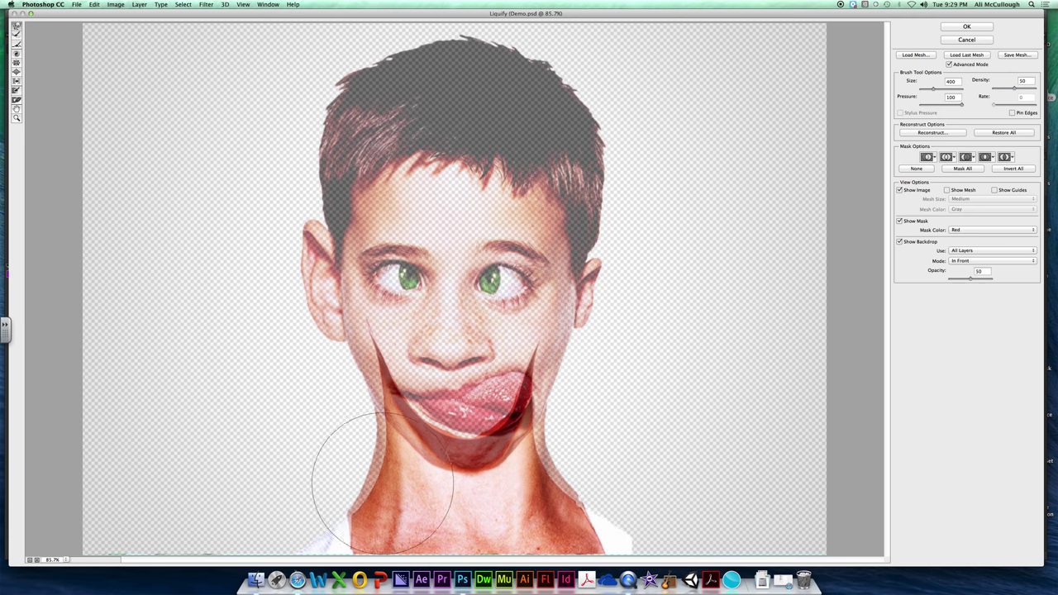
{"action": "key", "text": "Return"}
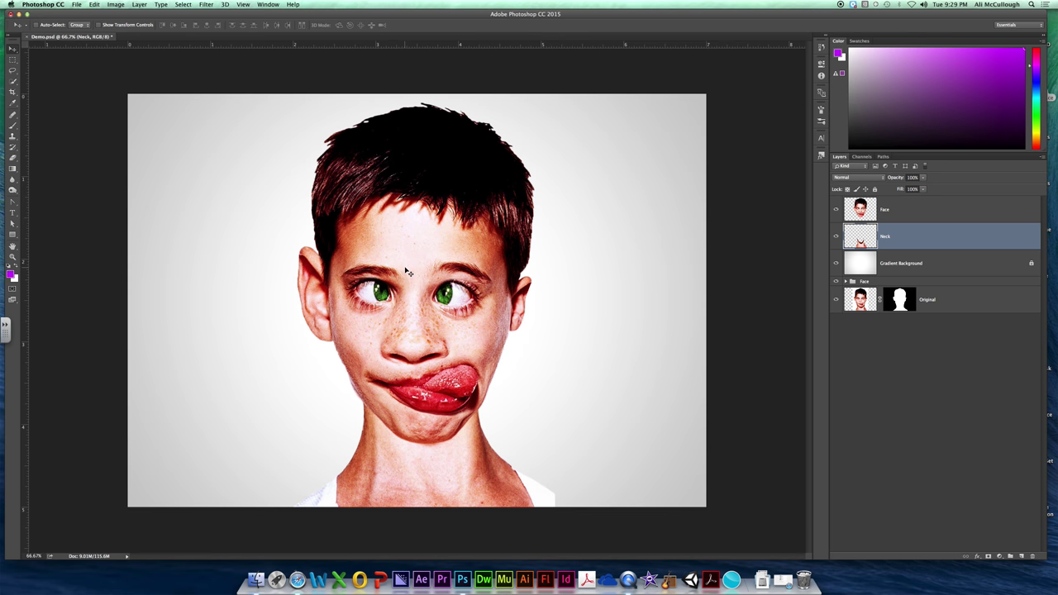
{"action": "left_click", "coordinate": [901, 219]}
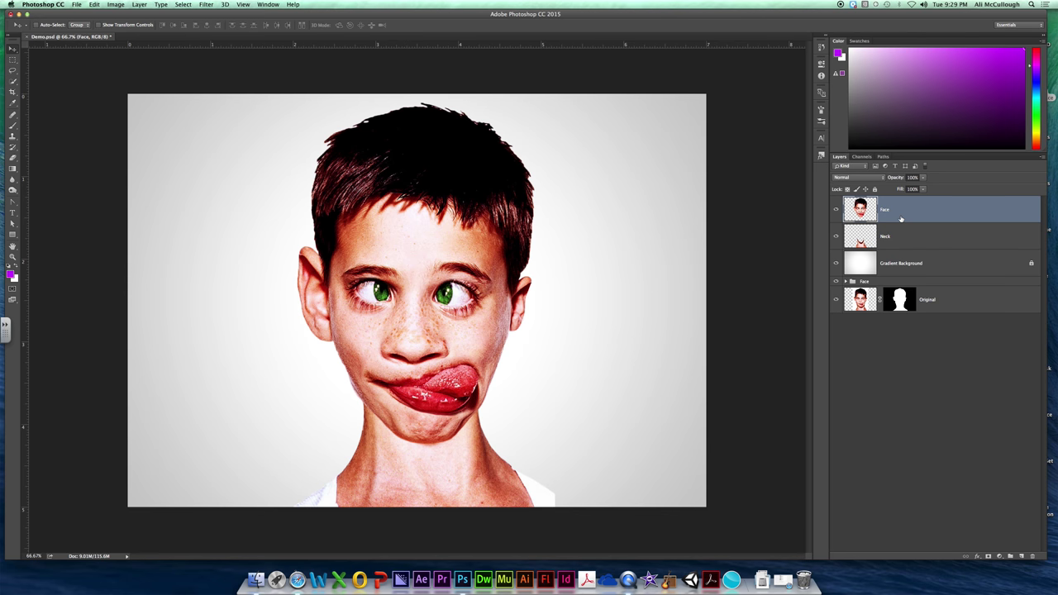